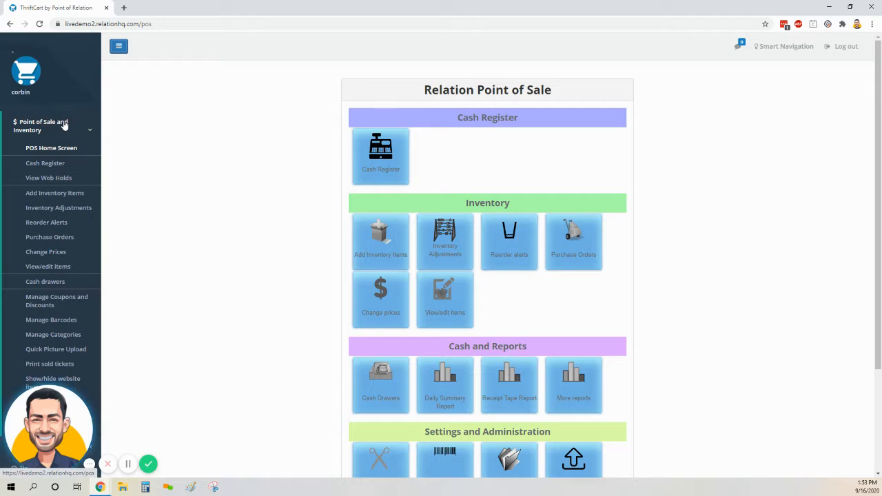
# Start adding an inventory item that already has a barcode, using jklasduio999 as its barcode
pyautogui.click(51, 195)
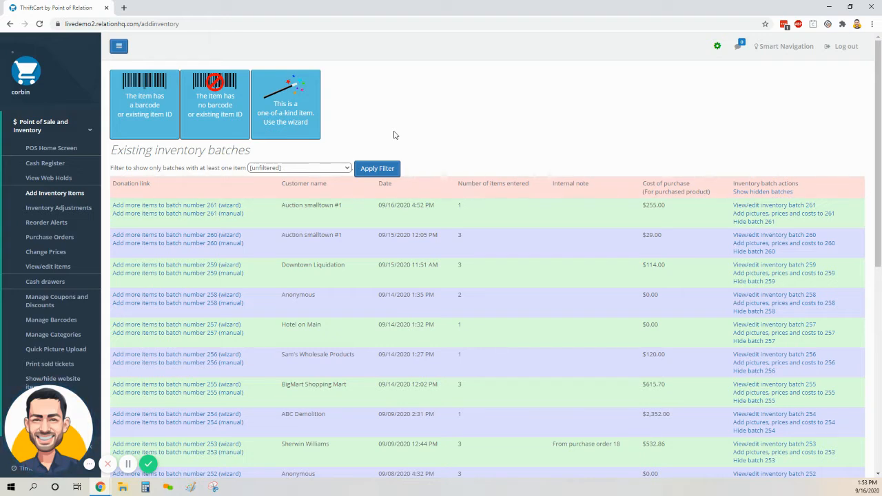
pyautogui.click(153, 94)
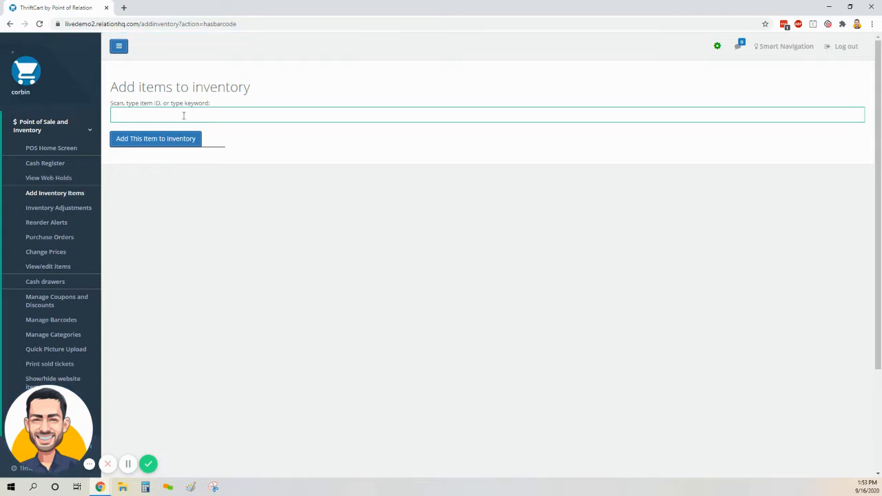
pyautogui.write('jklasduio')
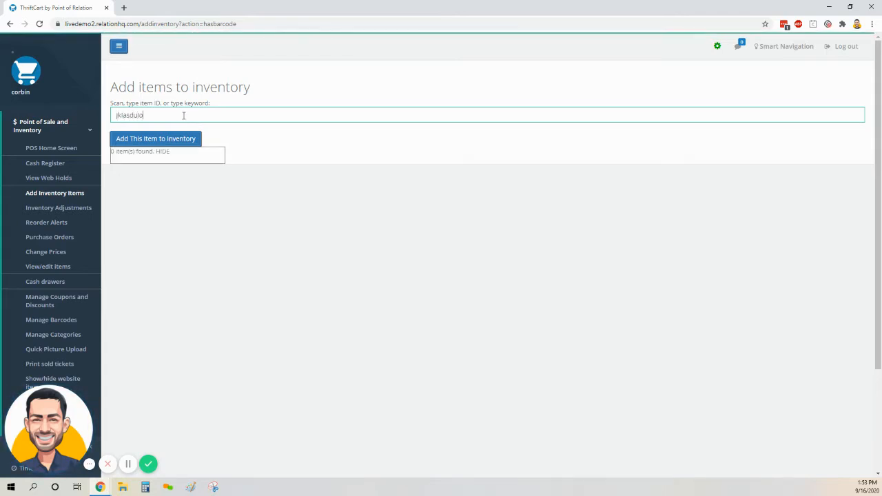
pyautogui.write('999')
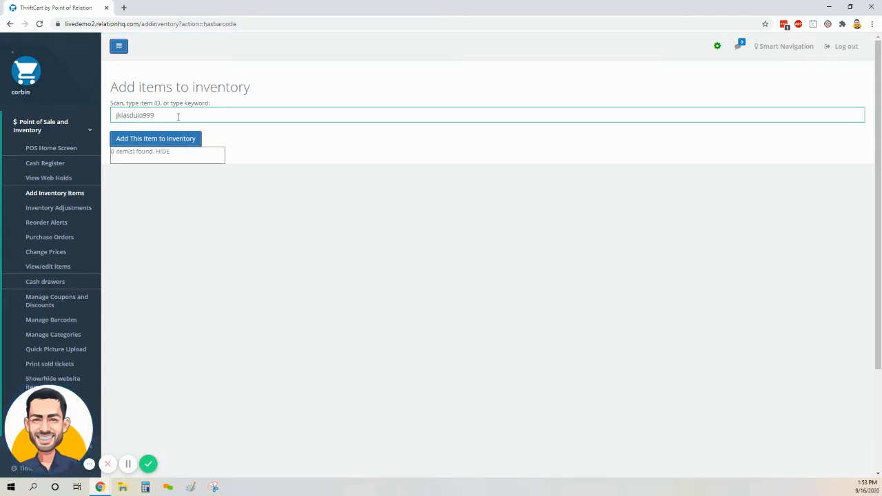
pyautogui.moveTo(177, 116); pyautogui.dragTo(72, 115)
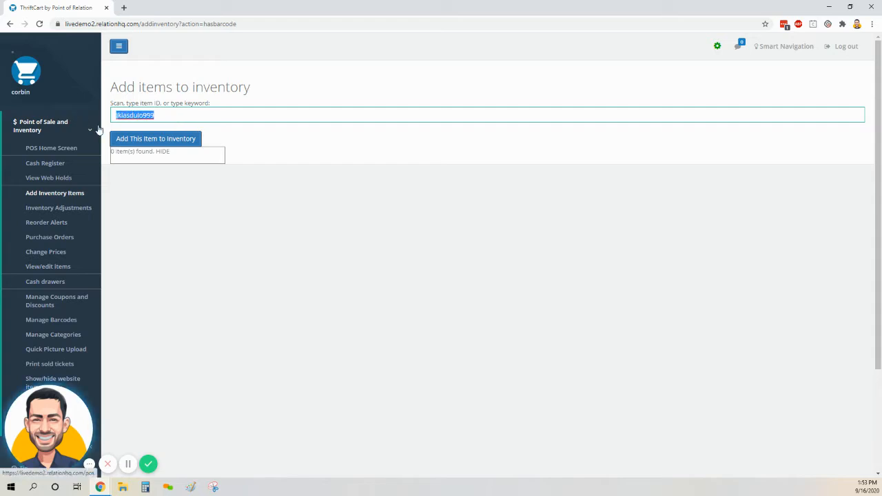
pyautogui.click(133, 138)
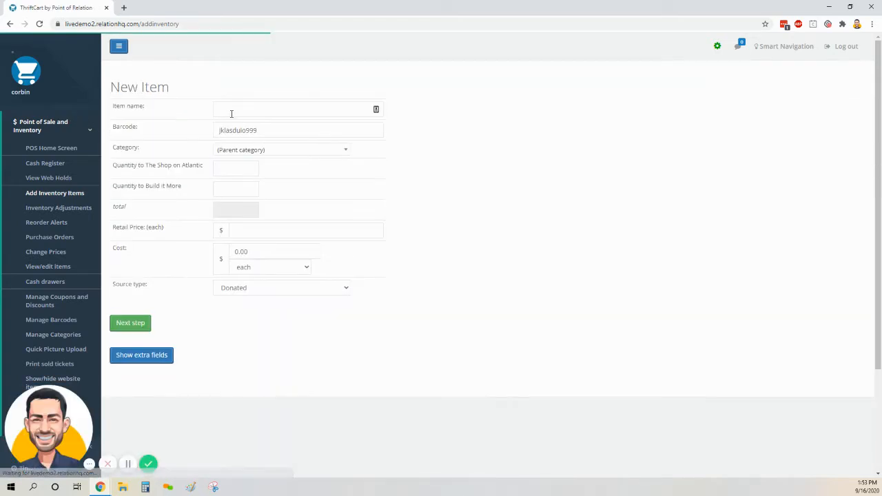
# Name the new item "Framed artwork" and assign it to the Home Goods and Decor category
pyautogui.click(238, 109)
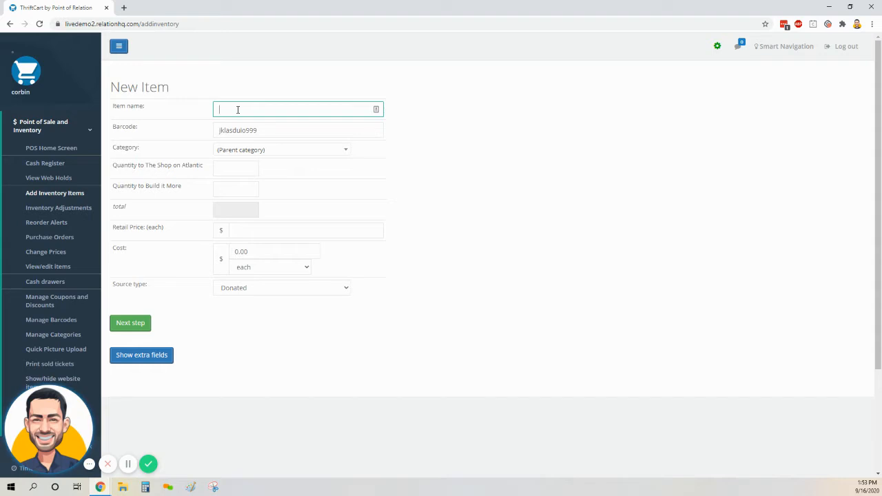
pyautogui.write('Frame')
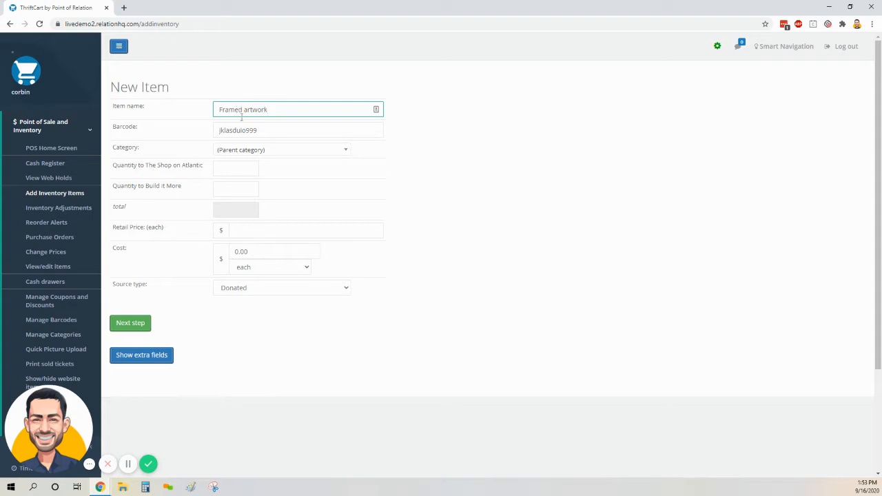
pyautogui.write('d artwork')
pyautogui.click(281, 150)
pyautogui.write('homes')
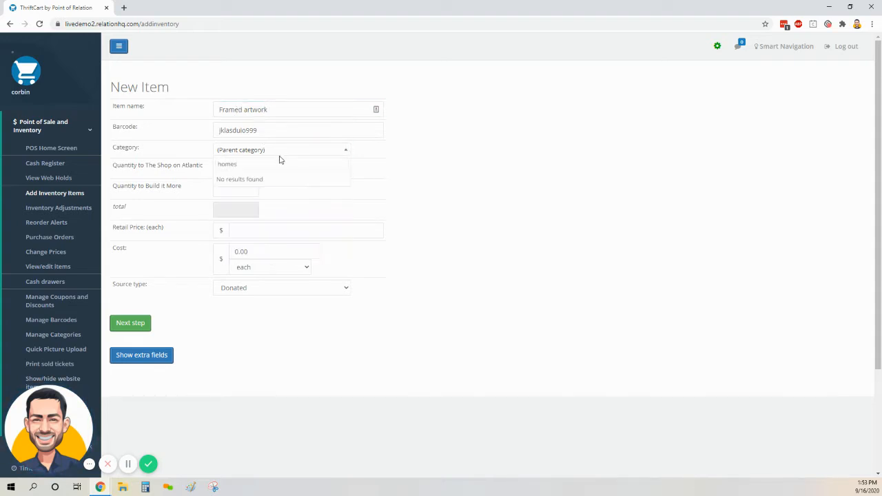
pyautogui.press('BackSpace')
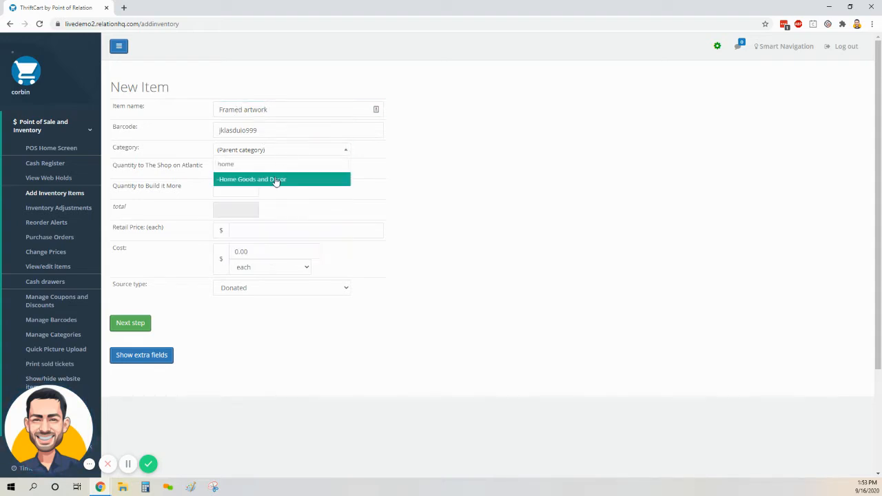
pyautogui.click(277, 179)
# Set the quantity for The Shop on Atlantic to 3 and the retail price to $175 each
pyautogui.click(234, 168)
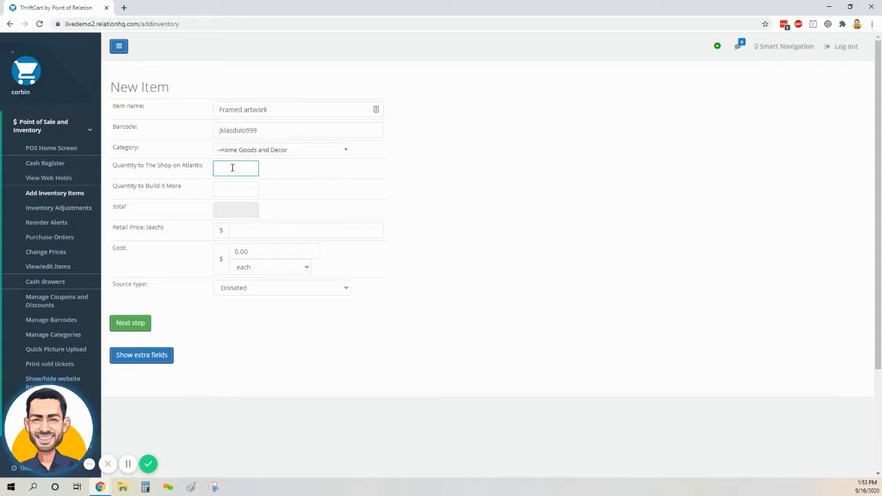
pyautogui.write('3')
pyautogui.click(231, 191)
pyautogui.click(251, 231)
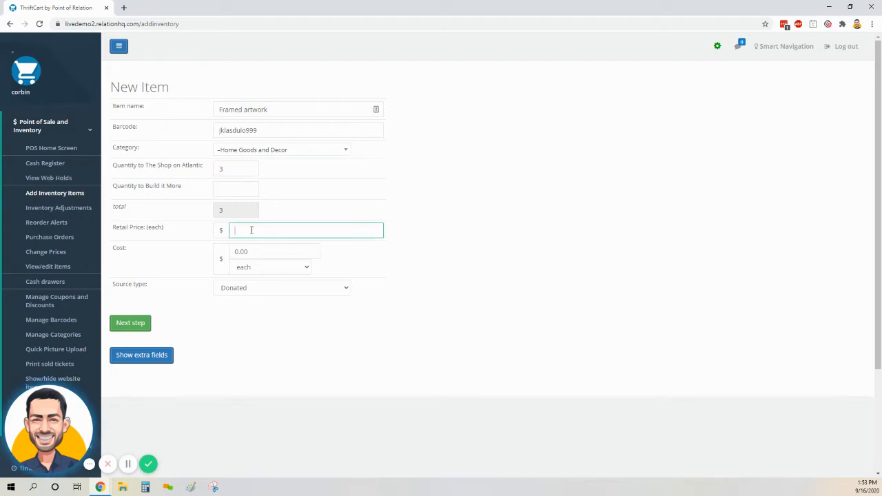
pyautogui.write('175')
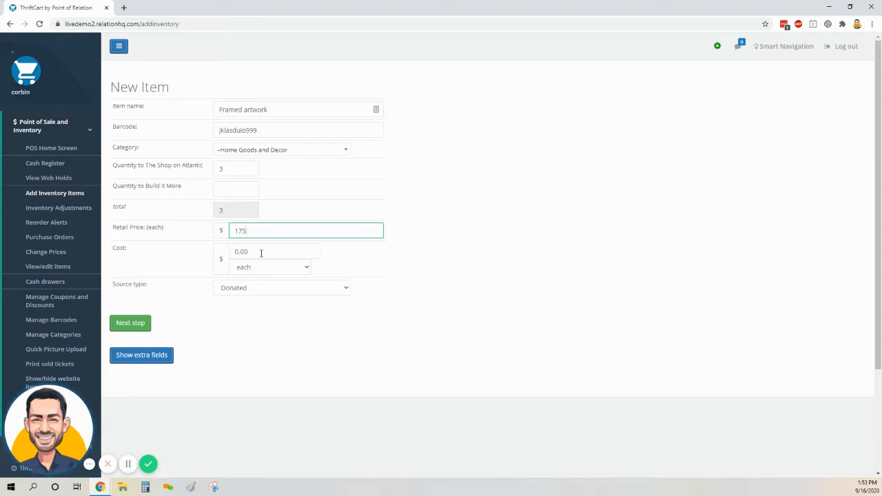
# Set the framed artwork's cost to $100
pyautogui.click(257, 251)
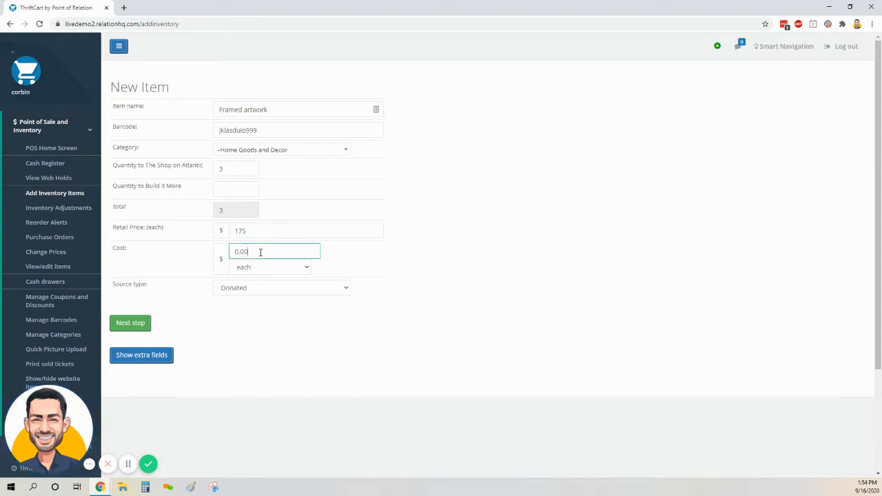
pyautogui.moveTo(257, 251); pyautogui.dragTo(232, 248)
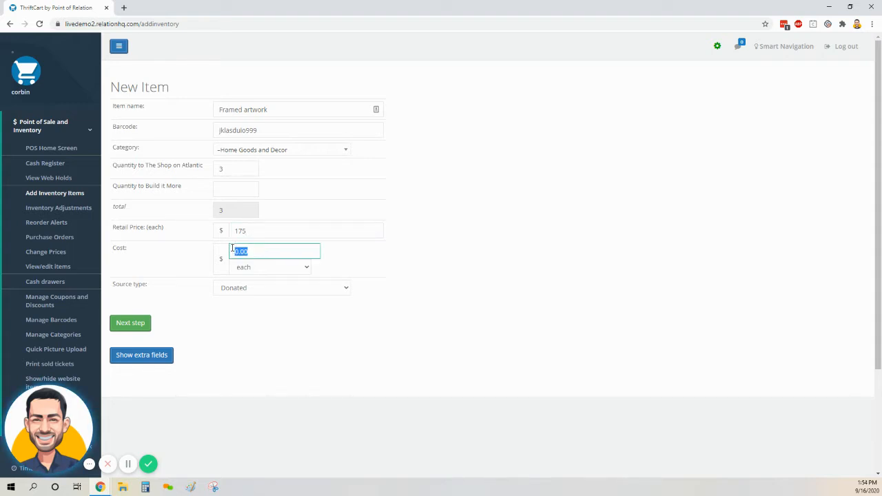
pyautogui.write('100')
# Set the framed artwork's cost to $300 for all units combined
pyautogui.click(262, 270)
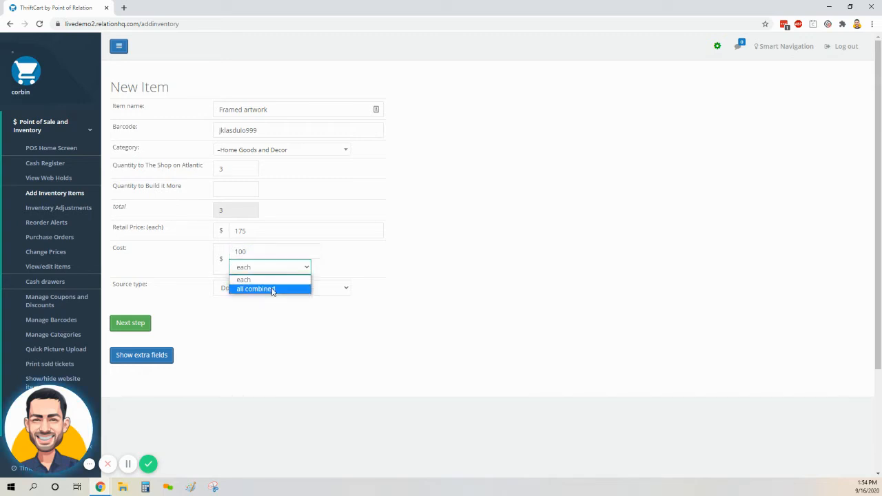
pyautogui.click(252, 249)
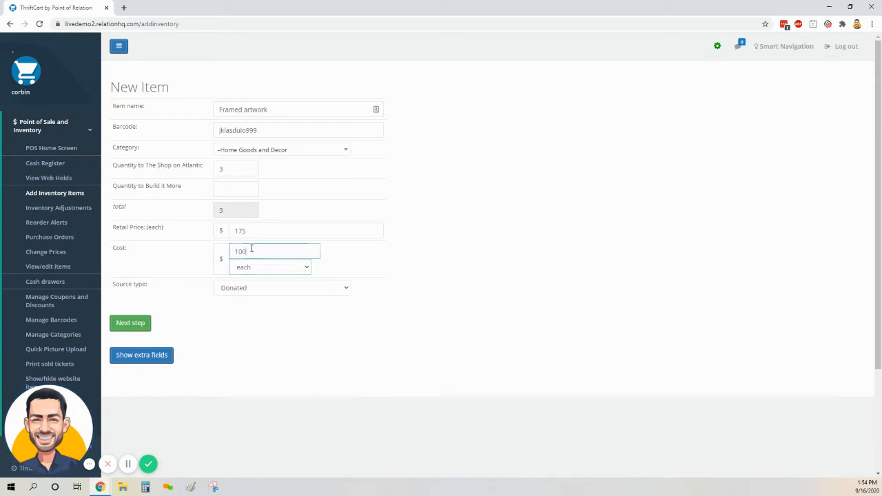
pyautogui.moveTo(252, 249); pyautogui.dragTo(185, 258)
pyautogui.write('300')
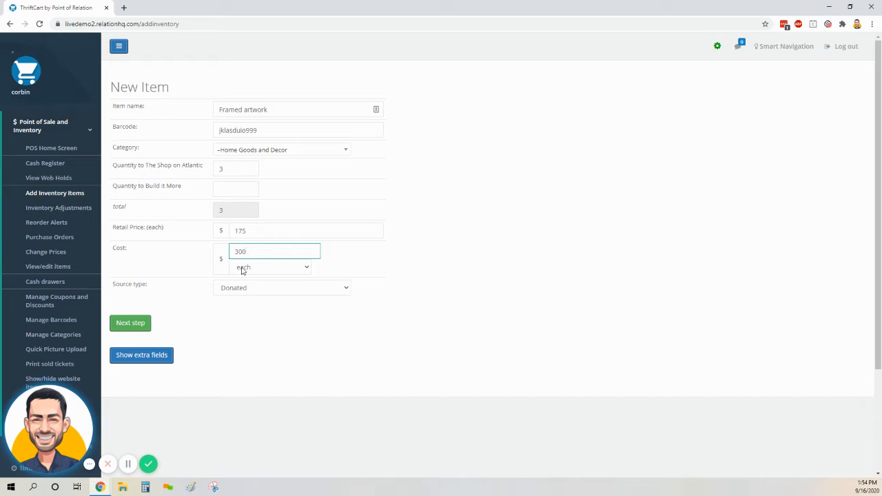
pyautogui.click(241, 270)
pyautogui.click(255, 291)
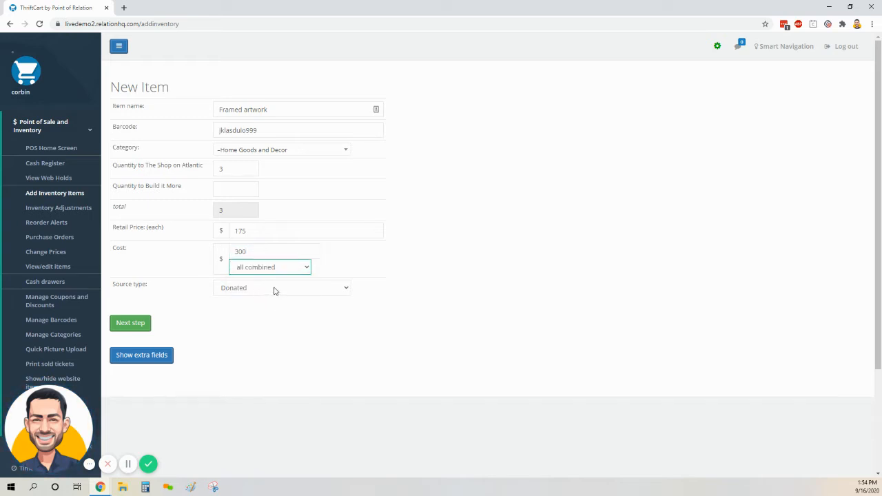
# Set the item's cost to $100 each and its source type to Purchased
pyautogui.doubleClick(257, 252)
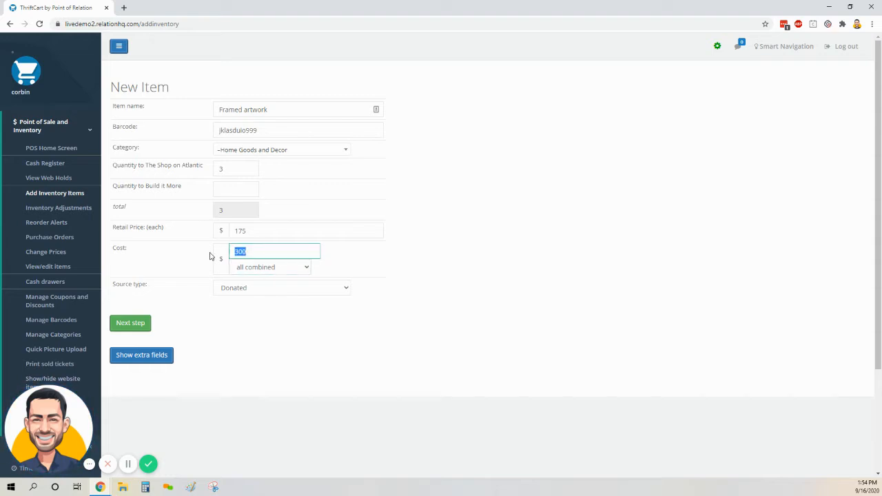
pyautogui.write('100')
pyautogui.click(261, 269)
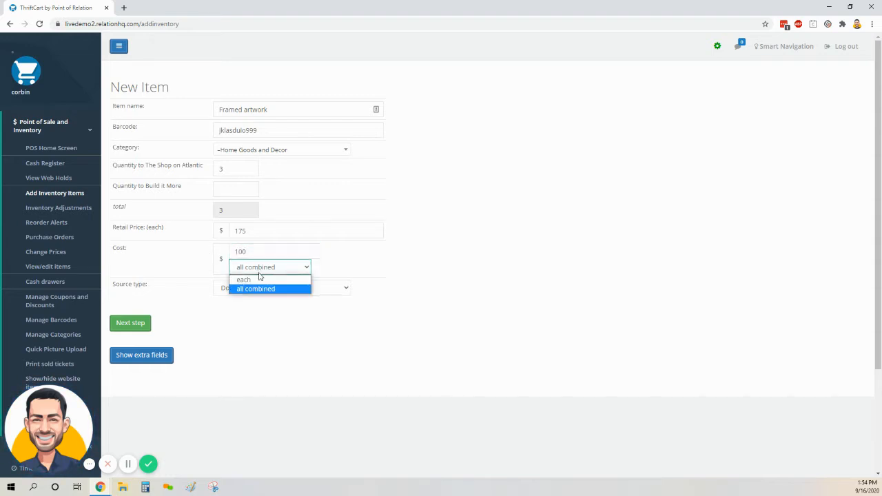
pyautogui.click(259, 281)
pyautogui.click(264, 289)
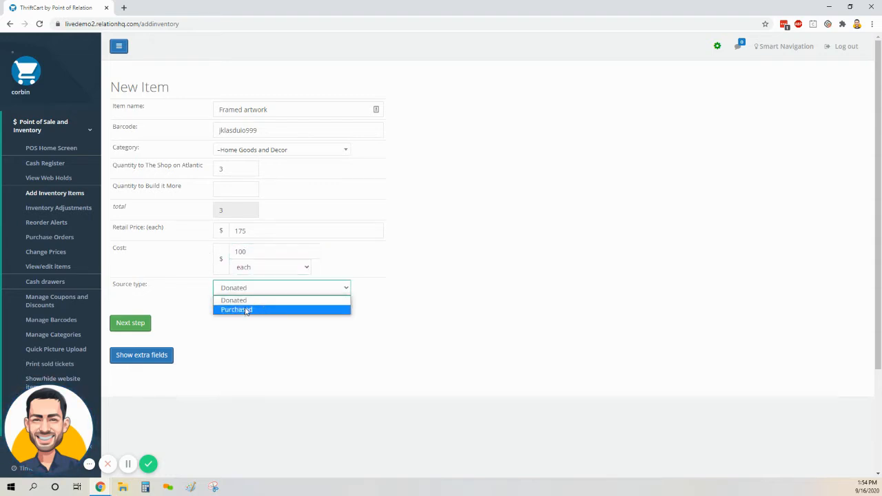
pyautogui.click(244, 309)
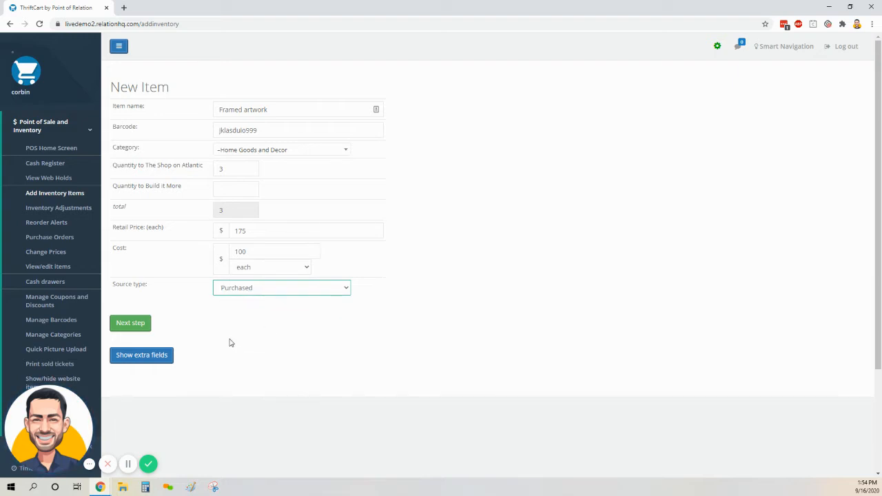
# Show the new item's extra fields, review units and weight, and clear the option that hides the item from the website
pyautogui.click(158, 358)
pyautogui.scroll(-1, 314, 245)
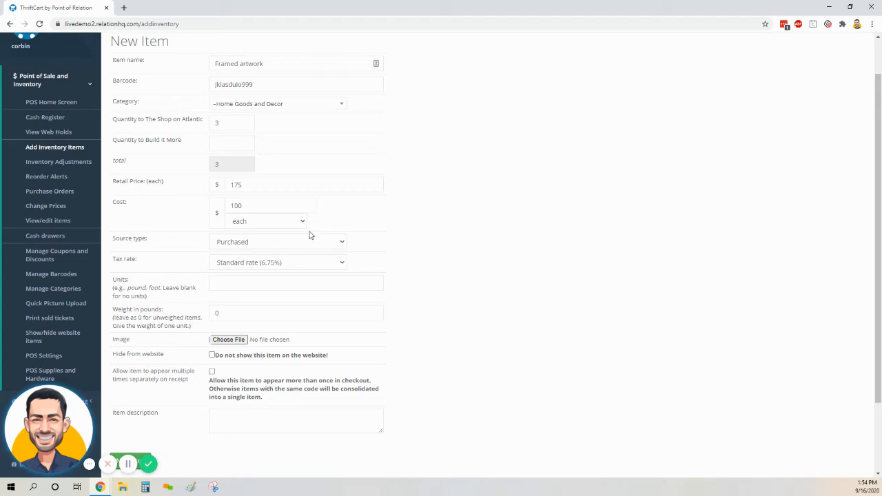
pyautogui.scroll(-1, 309, 231)
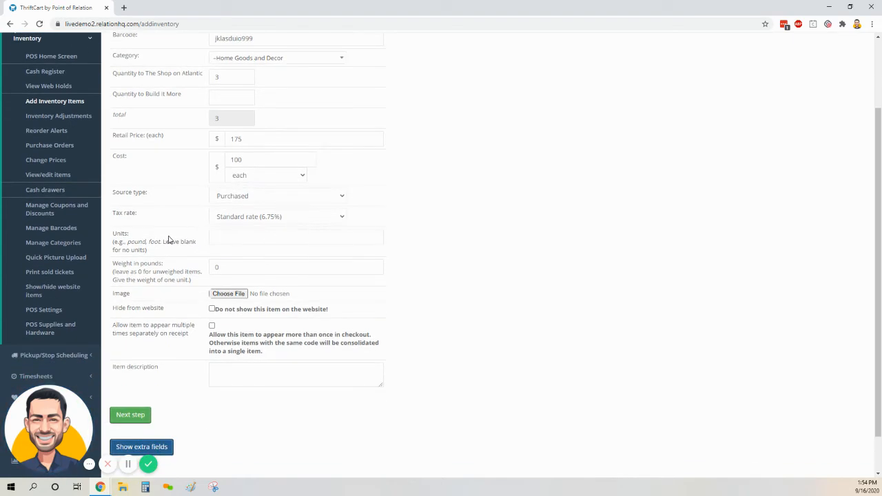
pyautogui.moveTo(114, 235); pyautogui.dragTo(187, 242)
pyautogui.click(233, 237)
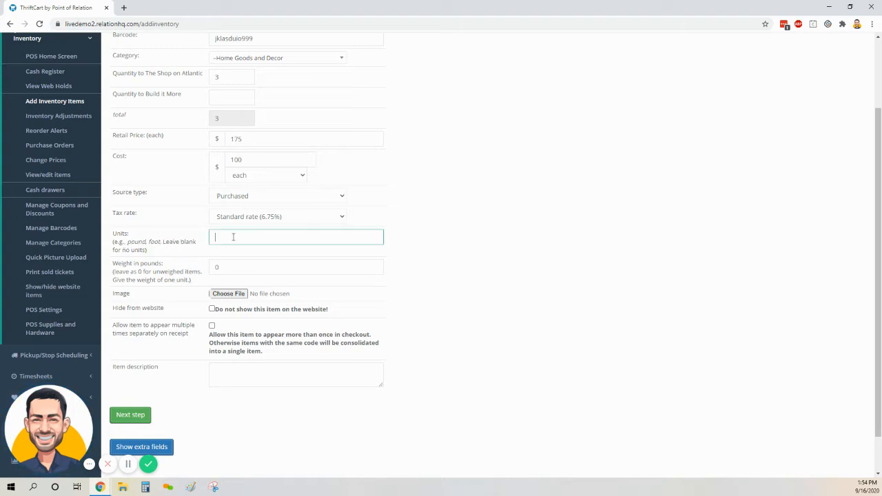
pyautogui.scroll(-1, 233, 237)
pyautogui.moveTo(116, 219); pyautogui.dragTo(236, 228)
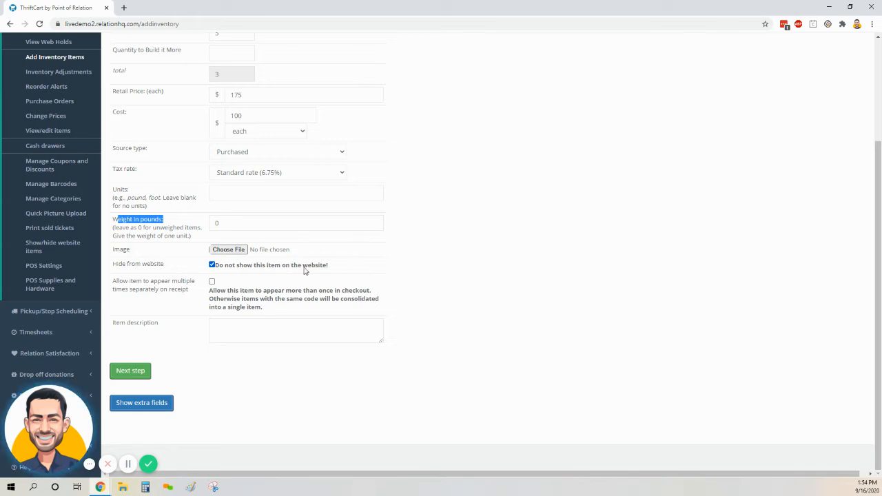
pyautogui.click(212, 265)
# Enter "local artist" as the item description and proceed to choosing a supplier
pyautogui.click(221, 327)
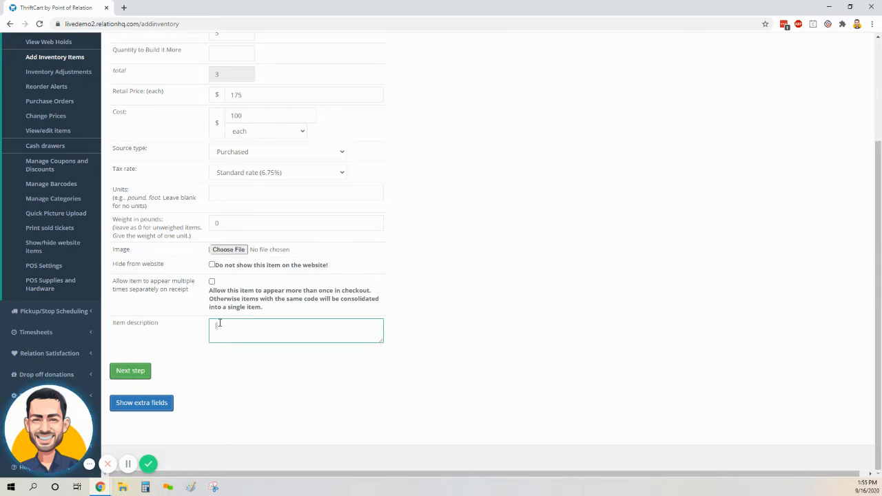
pyautogui.write('local artist')
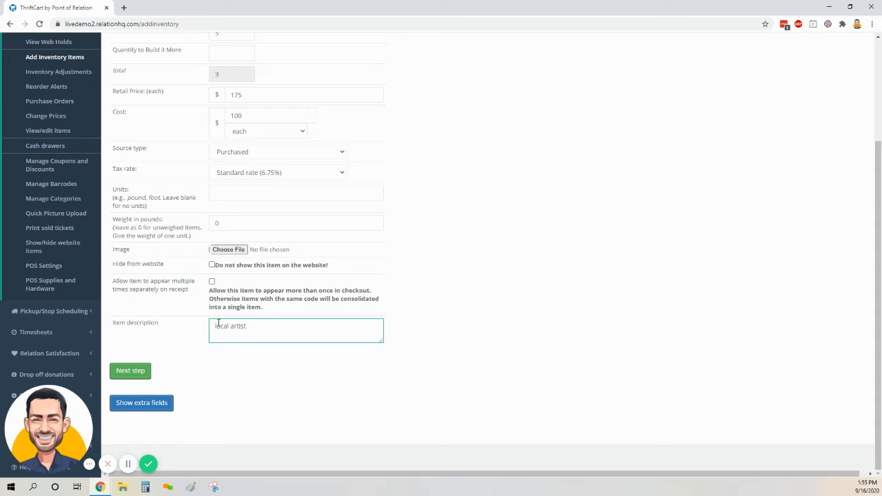
pyautogui.click(139, 371)
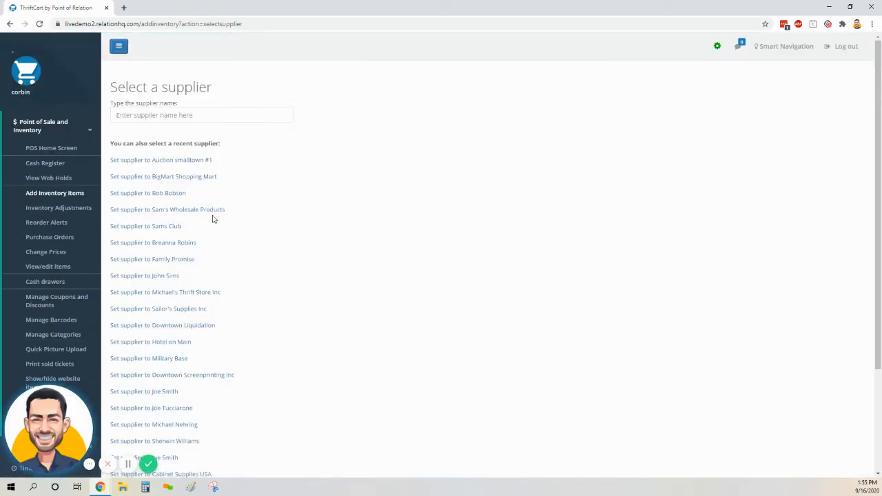
# Assign the individual listed directly after Downtown Screenprinting Inc as the recent supplier, adding the item to inventory
pyautogui.scroll(-2, 212, 219)
pyautogui.scroll(2, 214, 220)
pyautogui.scroll(-2, 215, 220)
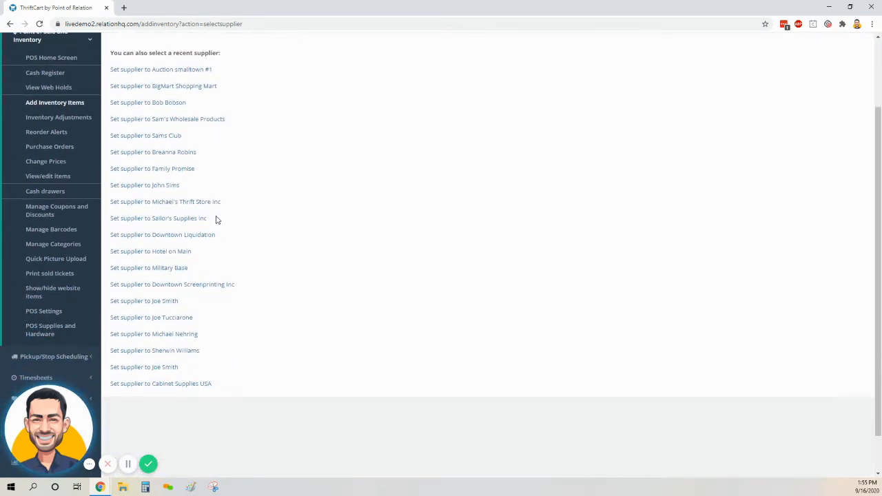
pyautogui.scroll(1, 216, 221)
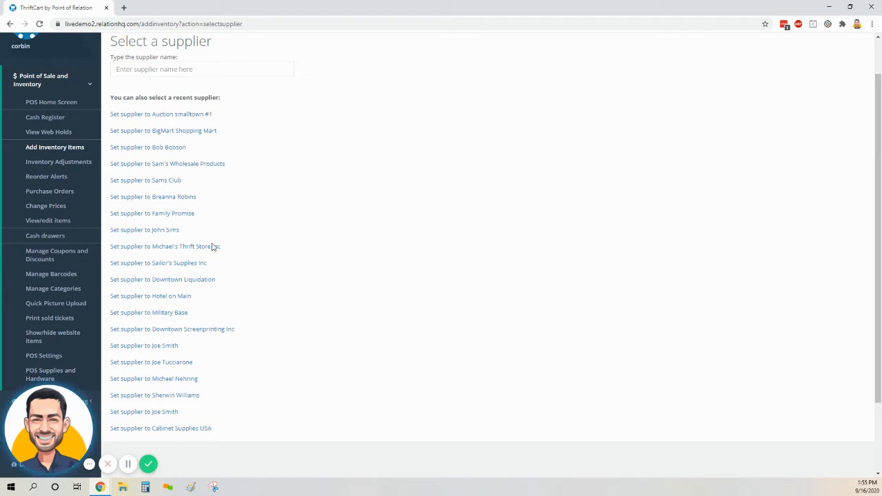
pyautogui.click(140, 347)
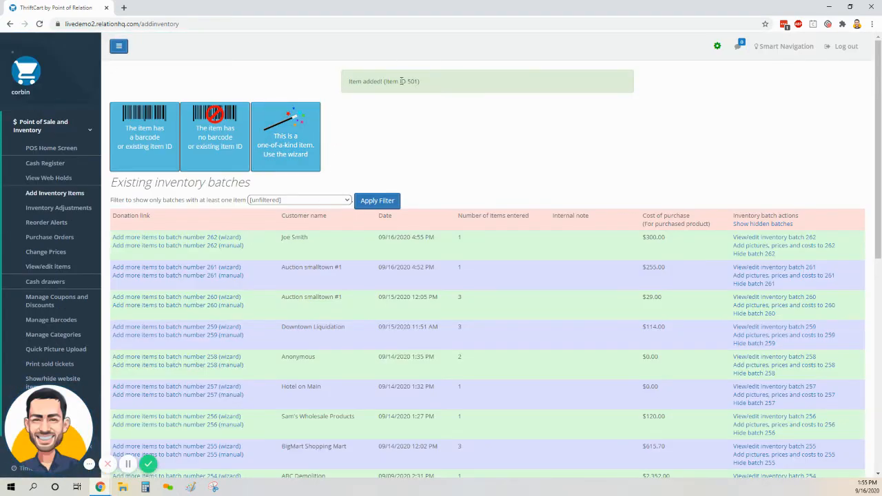
pyautogui.moveTo(387, 81); pyautogui.dragTo(420, 76)
# Open the cash register for The Shop on Atlantic and add the item with barcode jklasduio999 to the sale
pyautogui.click(31, 168)
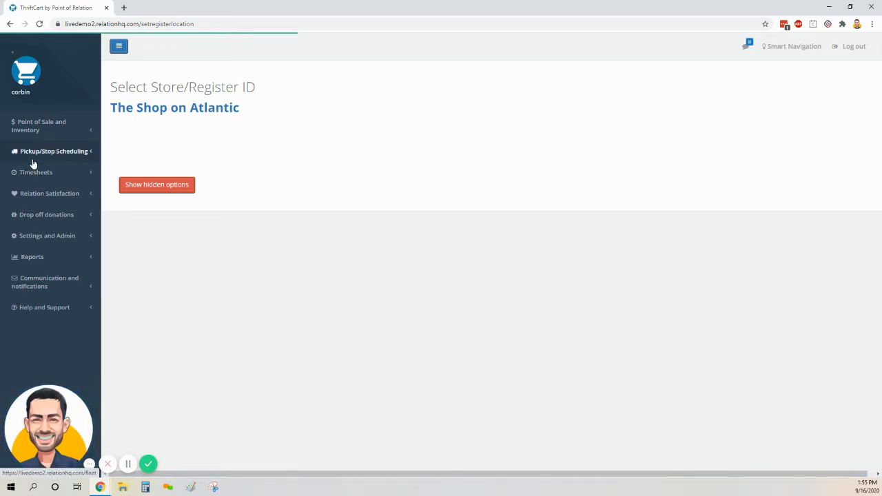
pyautogui.click(147, 111)
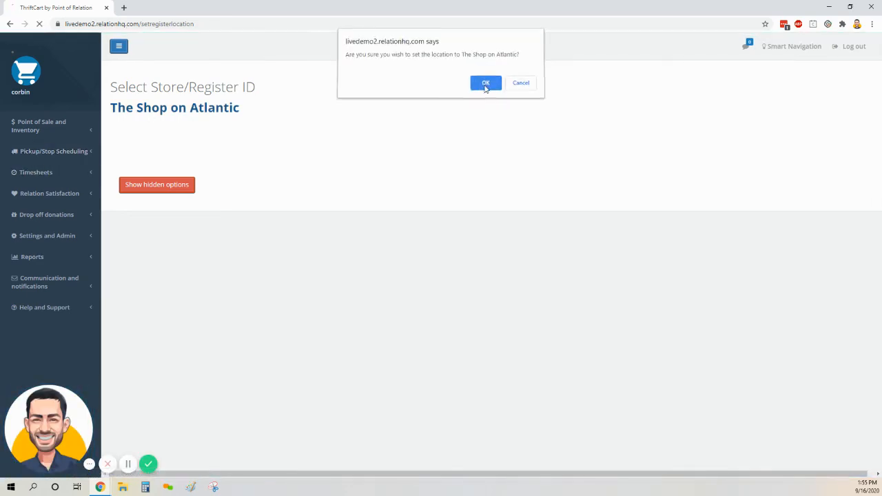
pyautogui.click(487, 81)
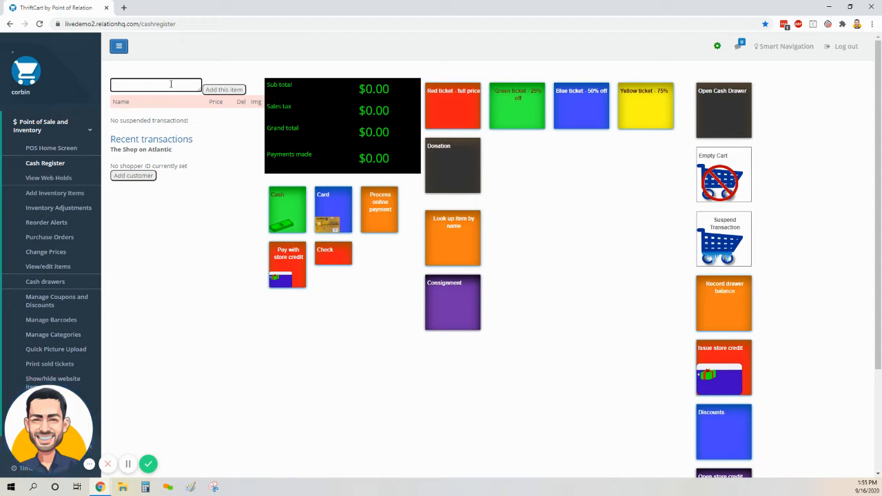
pyautogui.write('jklasduio999')
pyautogui.press('Return')
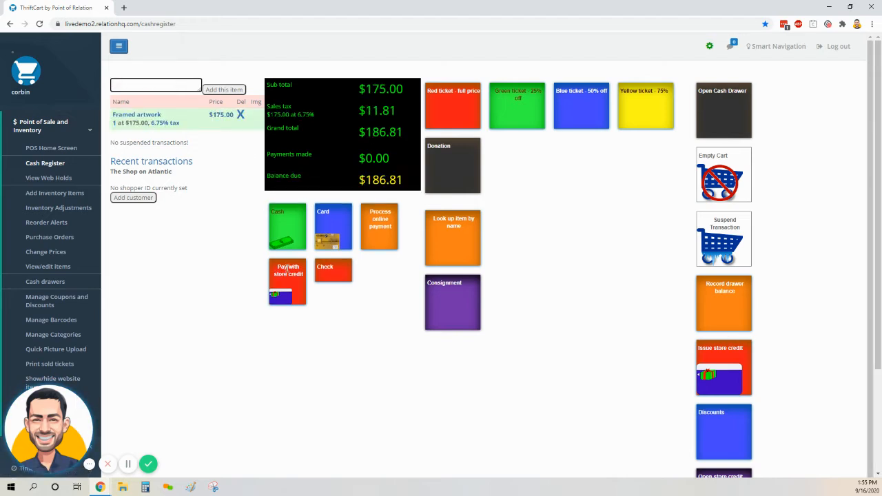
# Process the sale as a card payment, accepting the donation that rounds up to $187.00, and review the receipt
pyautogui.click(329, 222)
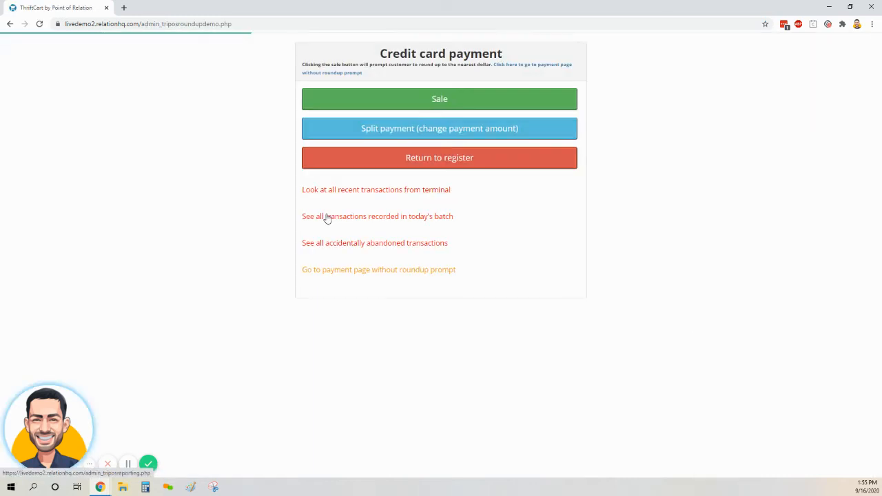
pyautogui.click(380, 106)
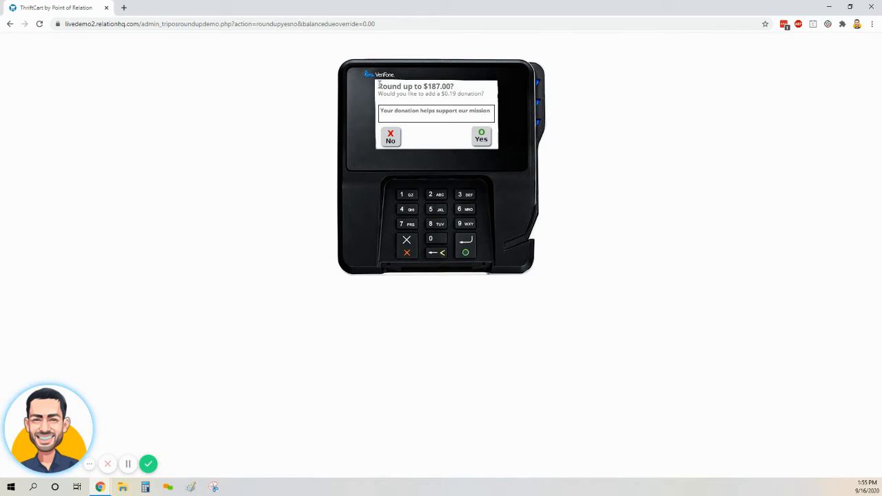
pyautogui.moveTo(379, 85); pyautogui.dragTo(455, 85)
pyautogui.click(455, 86)
pyautogui.click(482, 137)
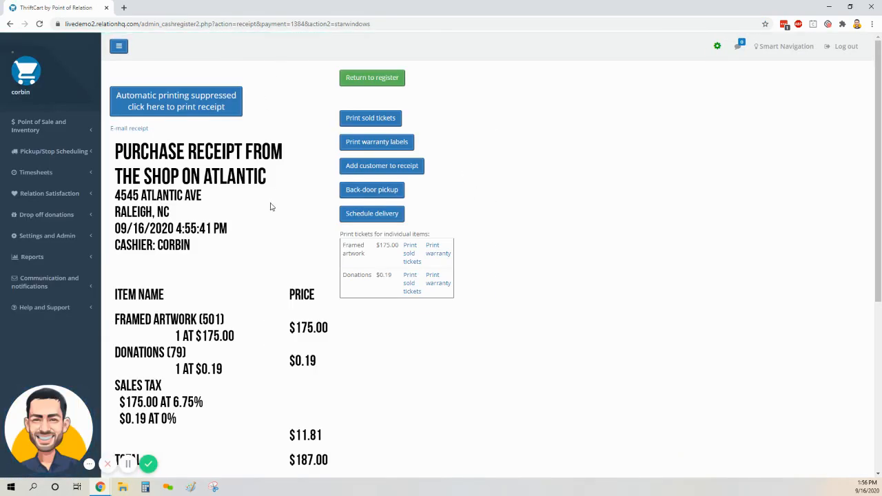
pyautogui.scroll(-1, 256, 205)
pyautogui.scroll(1, 269, 214)
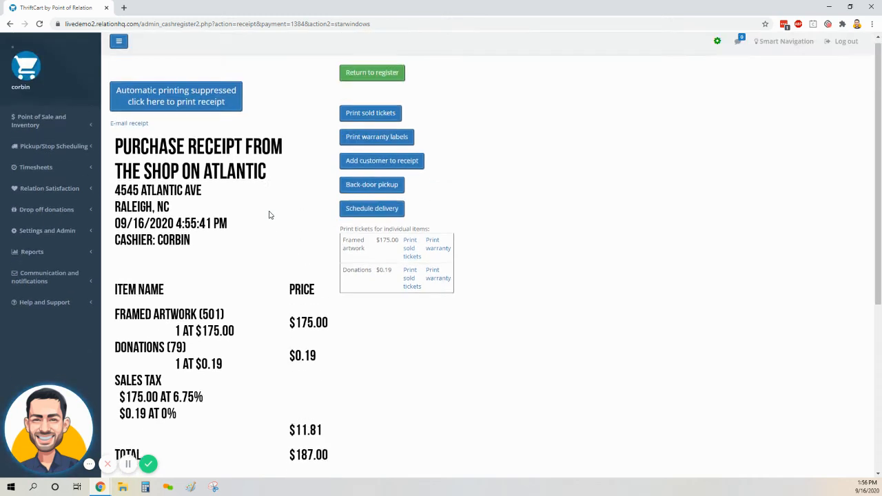
# Generate a daily summary report for The Shop on Atlantic that includes the cost of goods sold report
pyautogui.click(55, 261)
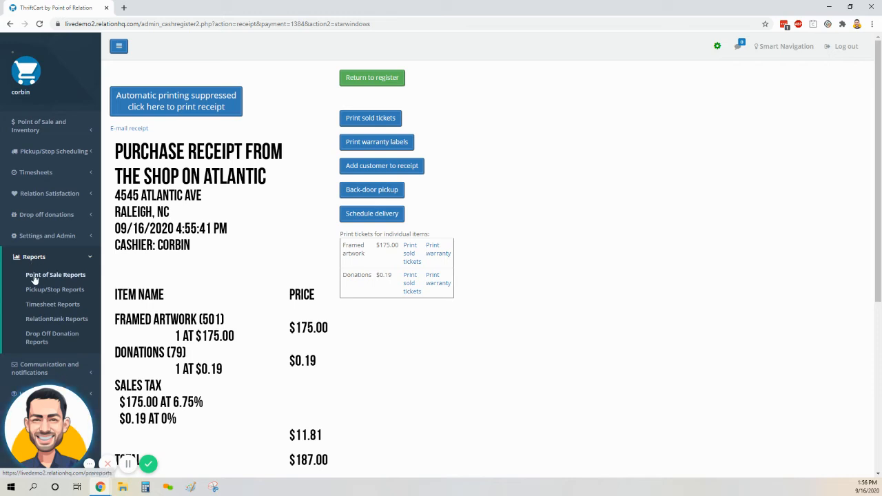
pyautogui.click(55, 275)
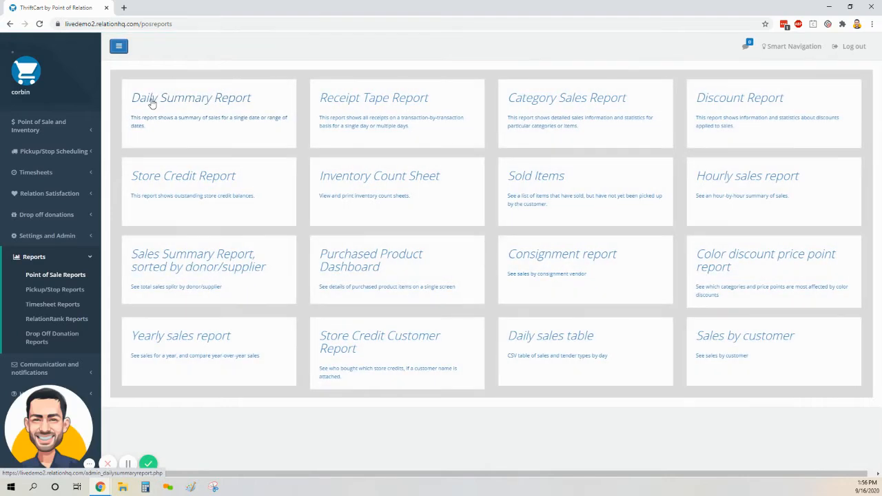
pyautogui.click(221, 102)
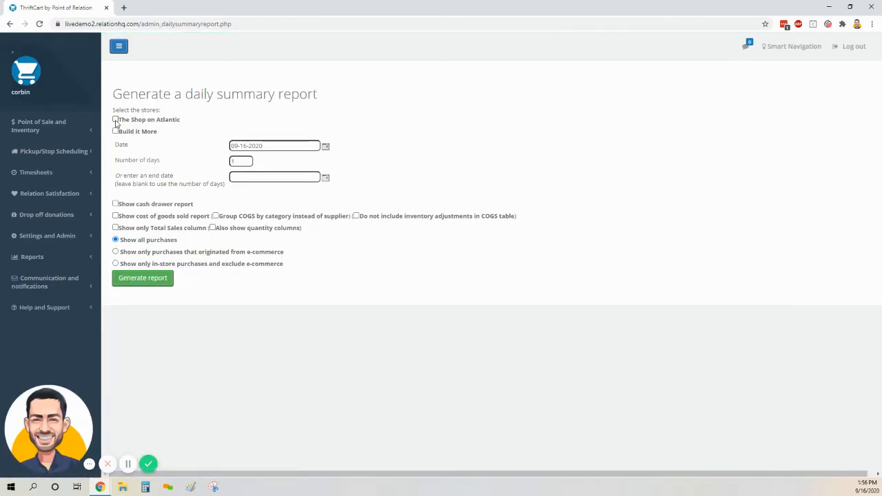
pyautogui.click(115, 119)
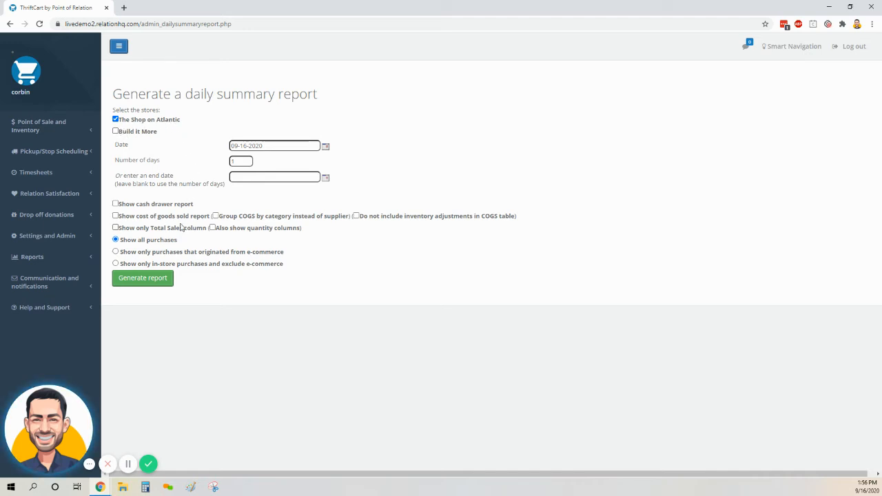
pyautogui.click(115, 216)
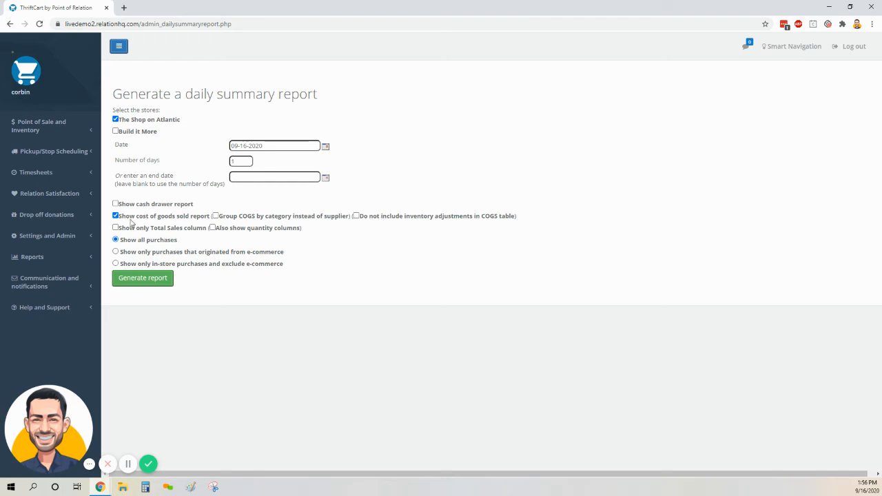
pyautogui.click(142, 279)
# Review the daily summary down to the cost of goods sold table and examine its COGS and per-store columns
pyautogui.scroll(-1, 300, 279)
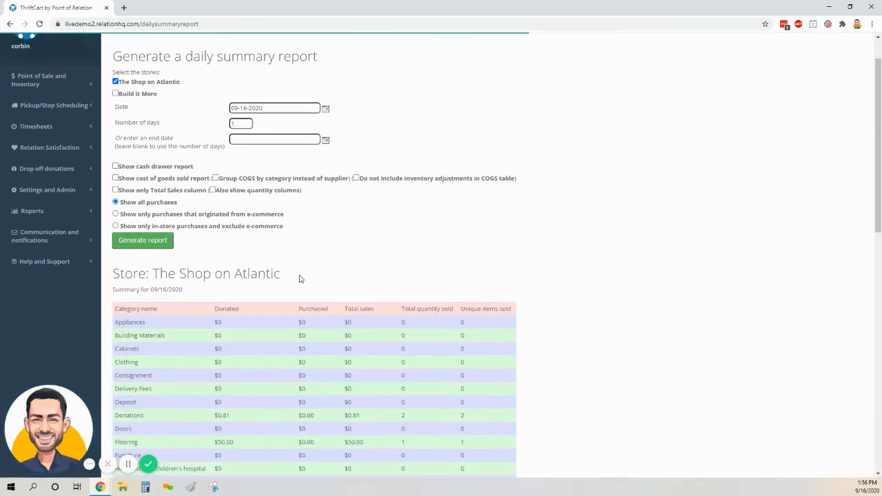
pyautogui.scroll(1, 301, 269)
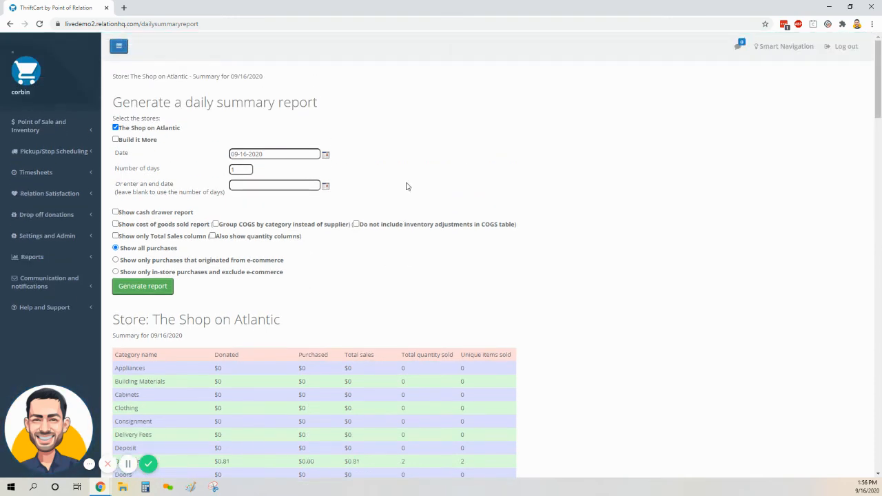
pyautogui.scroll(-15, 406, 186)
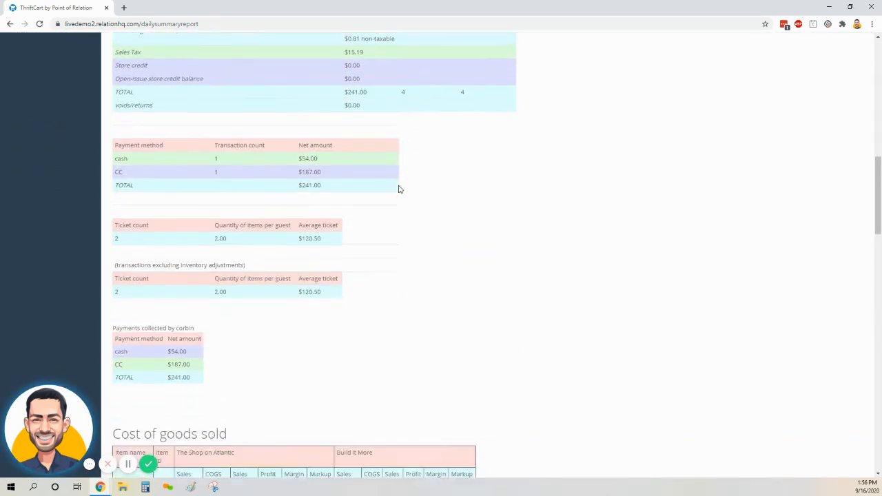
pyautogui.scroll(-4, 399, 189)
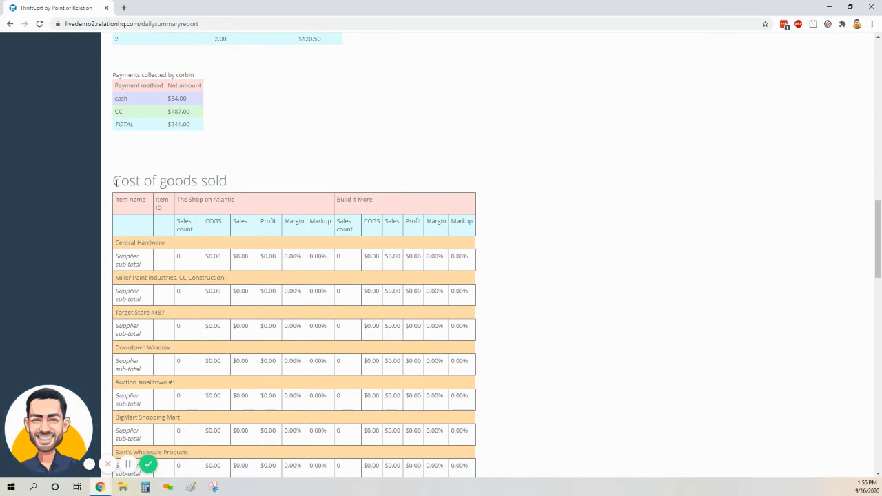
pyautogui.moveTo(117, 179); pyautogui.dragTo(268, 191)
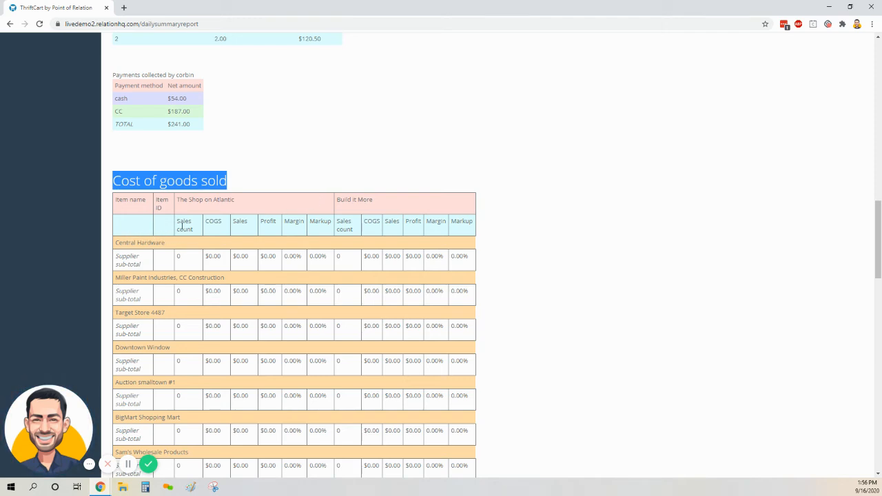
pyautogui.doubleClick(211, 221)
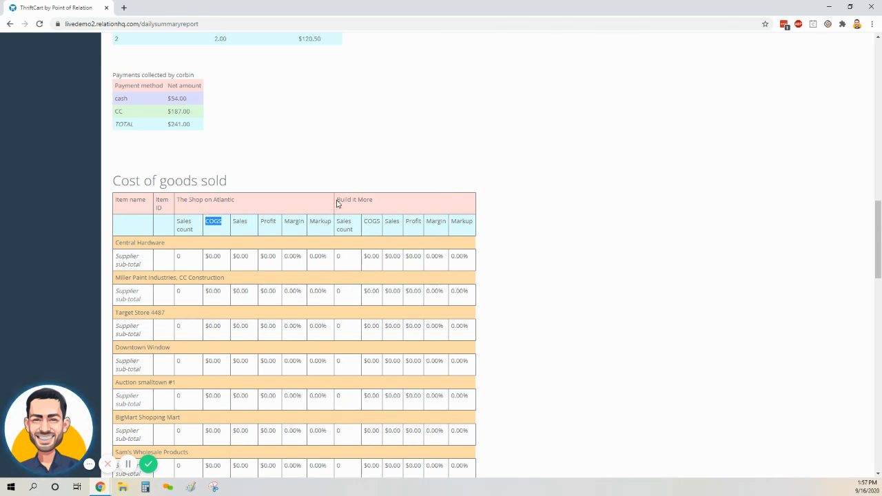
pyautogui.moveTo(338, 203); pyautogui.dragTo(380, 204)
pyautogui.scroll(-2, 364, 171)
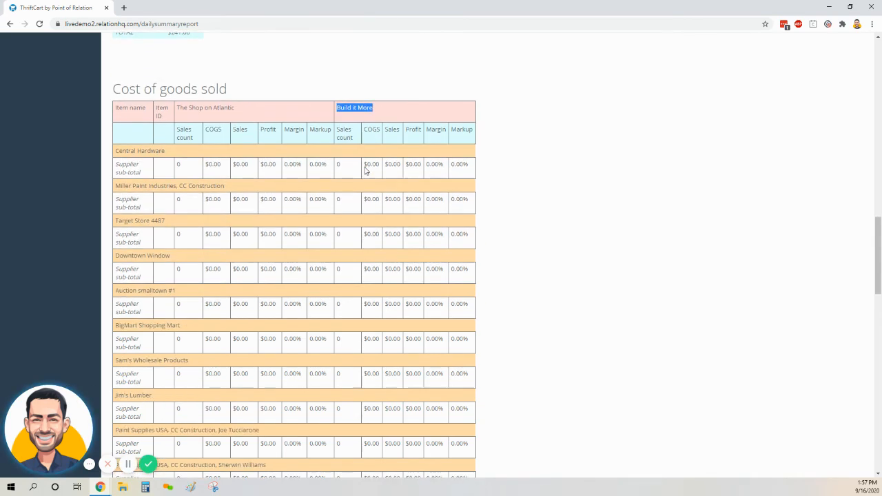
# Examine the framed artwork's cost, sales, profit, margin and markup among the suppliers in the cost of goods sold table
pyautogui.scroll(-5, 365, 170)
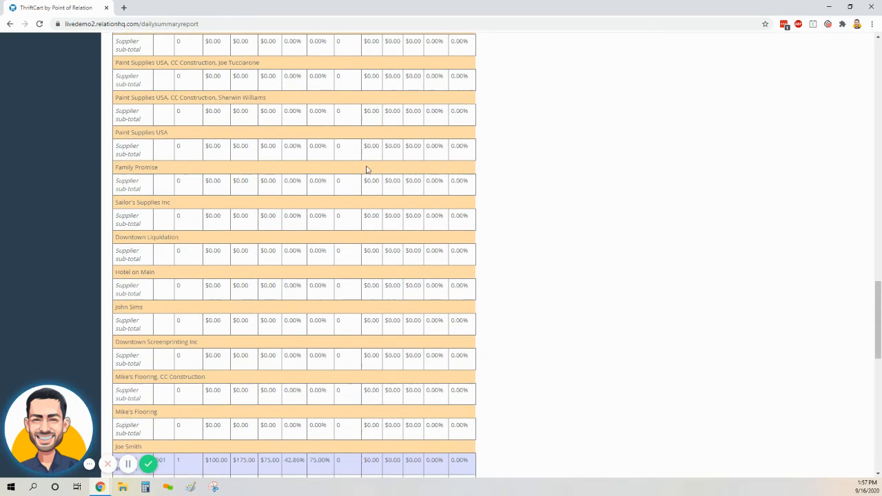
pyautogui.scroll(3, 366, 170)
pyautogui.scroll(-1, 302, 195)
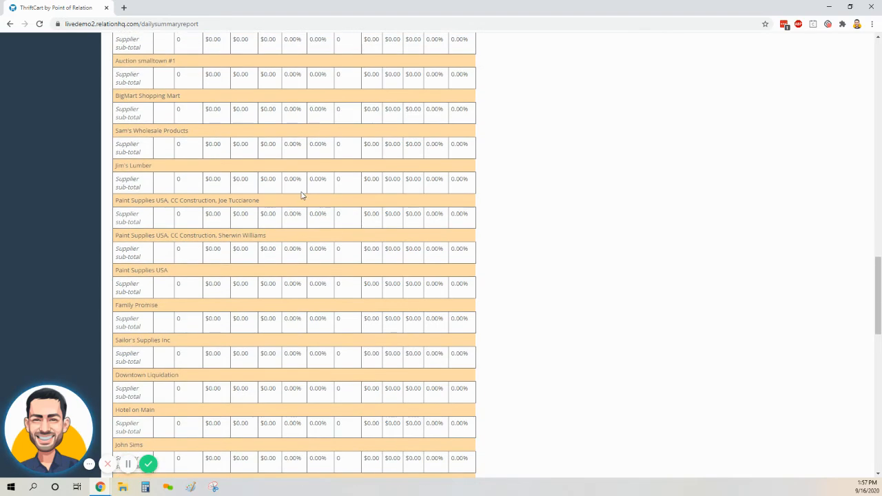
pyautogui.scroll(-4, 301, 195)
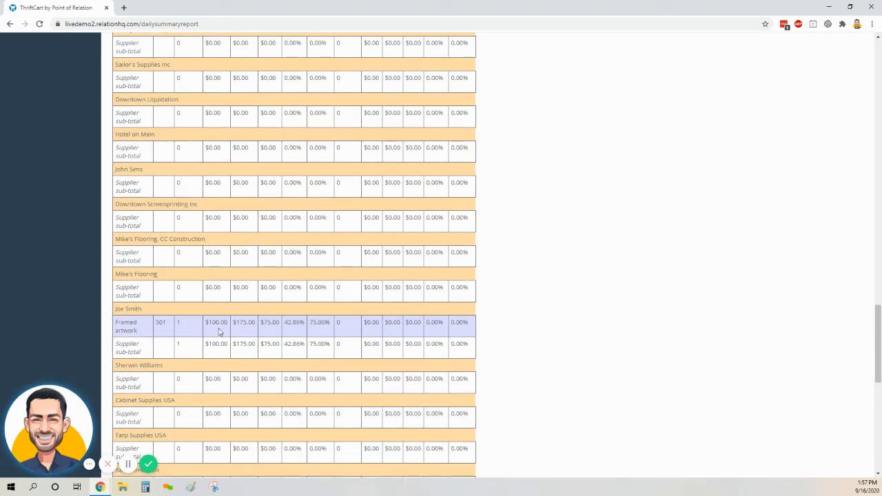
pyautogui.moveTo(116, 323); pyautogui.dragTo(141, 330)
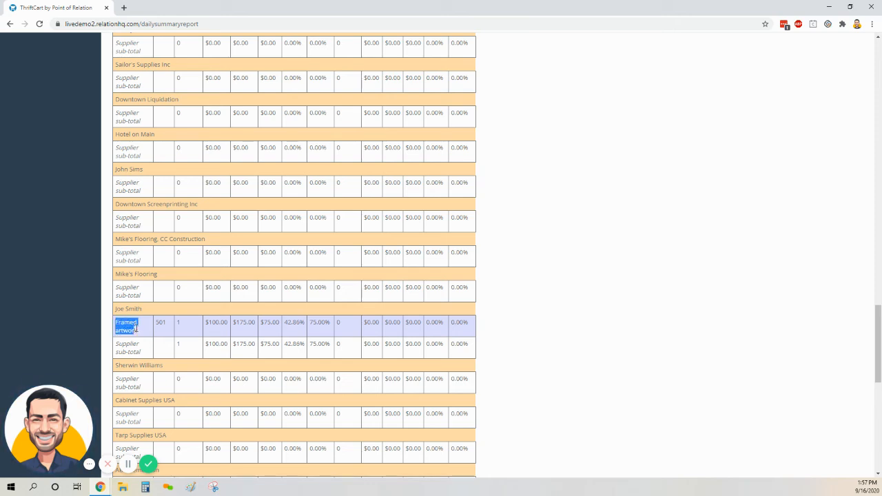
pyautogui.moveTo(204, 322); pyautogui.dragTo(279, 324)
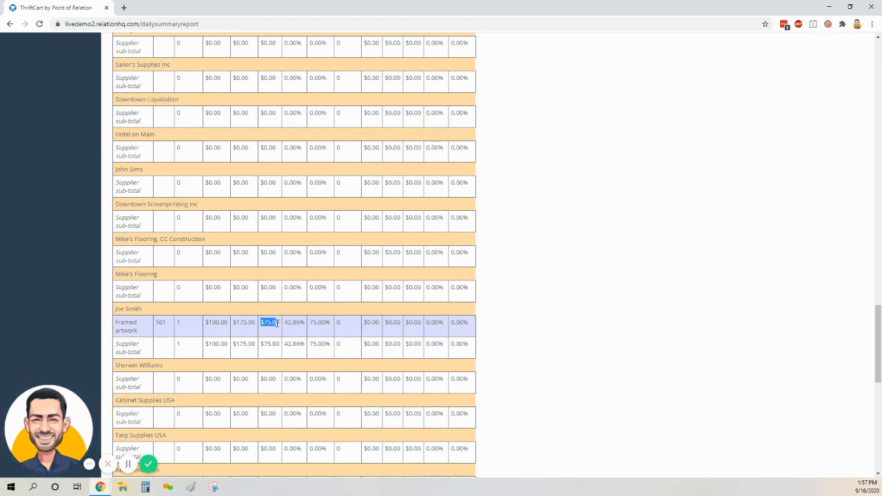
pyautogui.scroll(3, 292, 333)
pyautogui.scroll(5, 292, 333)
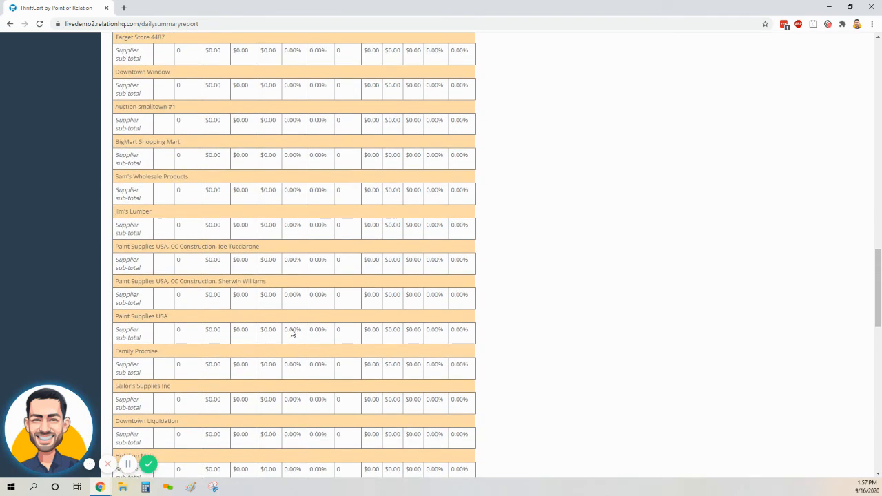
pyautogui.scroll(-8, 286, 192)
pyautogui.moveTo(285, 322); pyautogui.dragTo(306, 323)
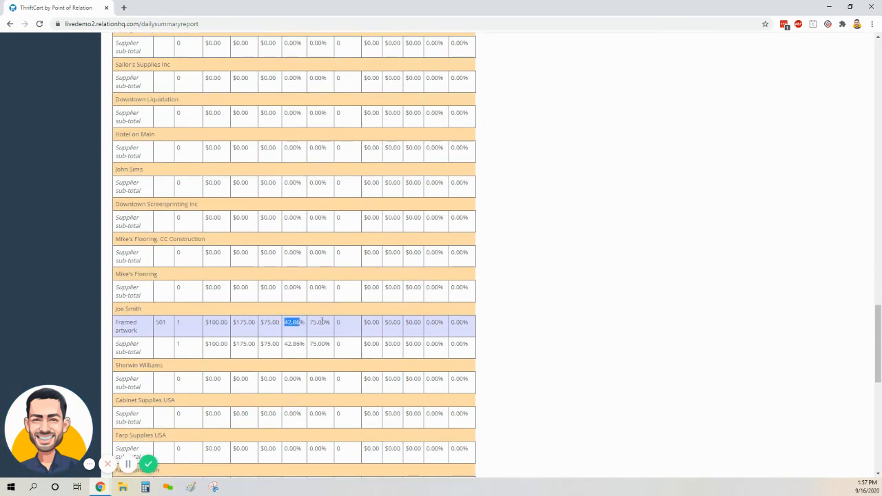
pyautogui.scroll(-3, 337, 319)
pyautogui.scroll(-6, 337, 319)
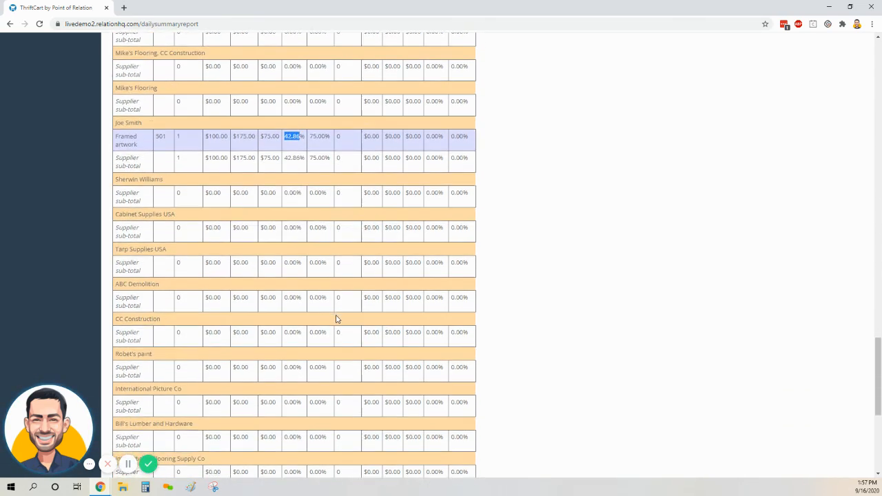
pyautogui.scroll(15, 337, 316)
pyautogui.scroll(20, 337, 313)
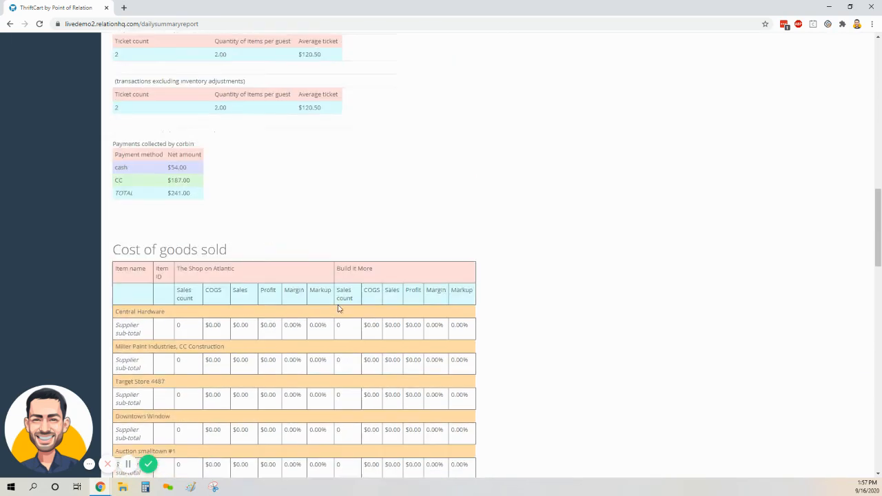